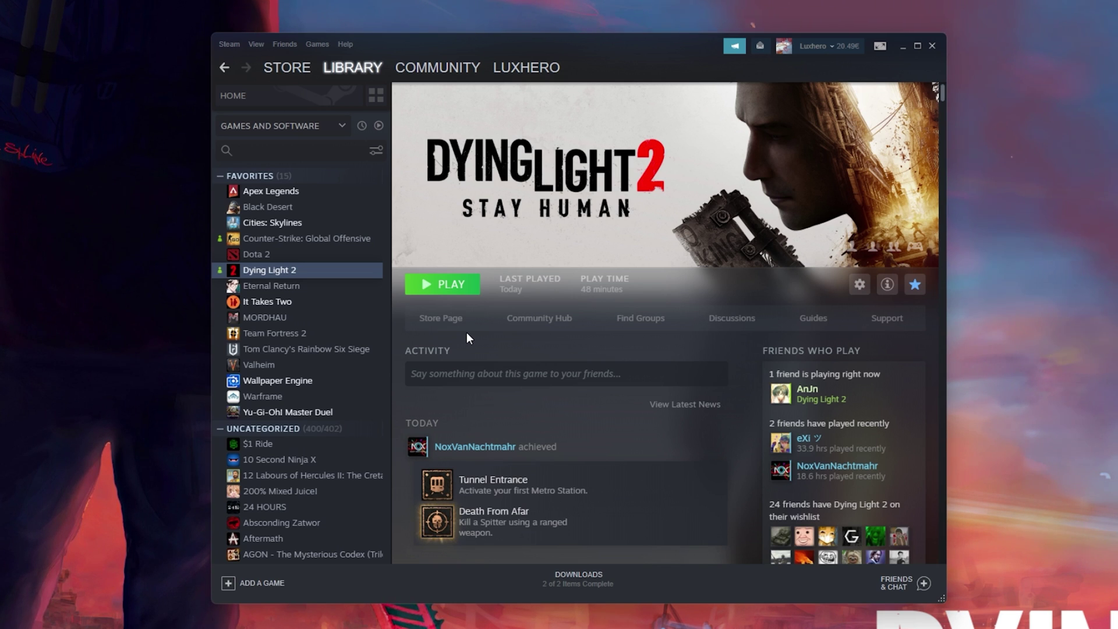
Step: Open Dying Light 2's Properties in Steam and show its Local Files settings
right_click(352, 270)
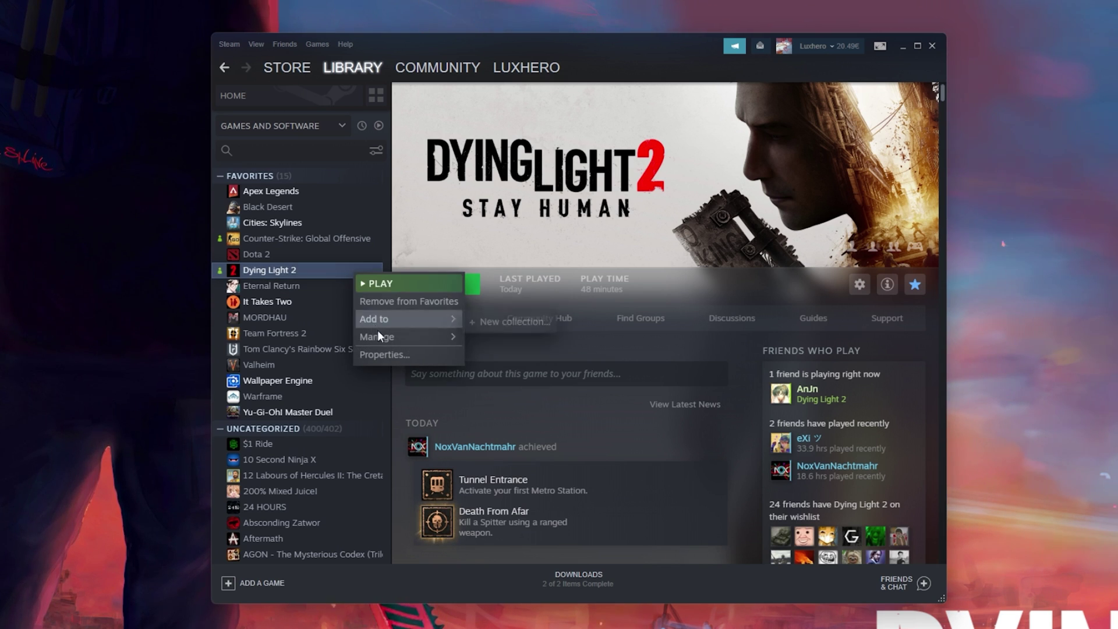
click(414, 354)
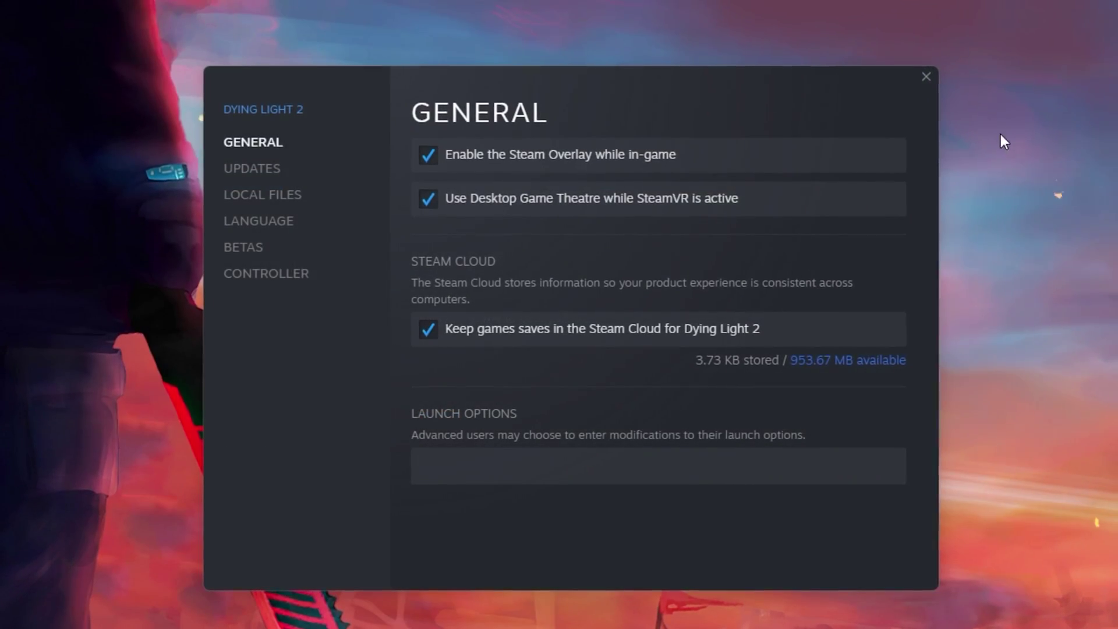
click(311, 205)
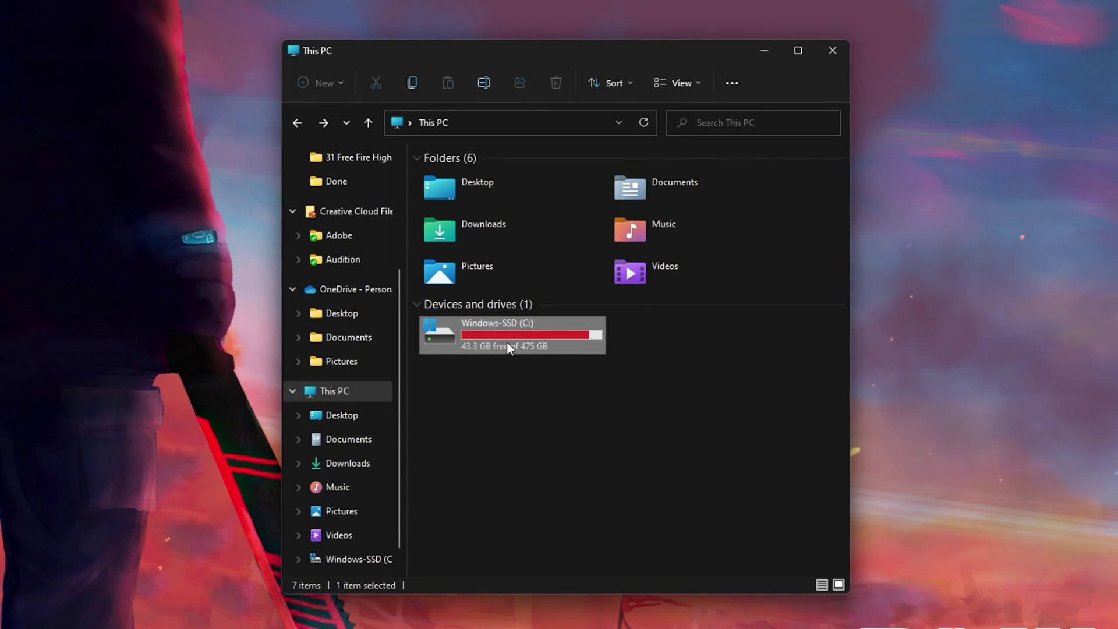
Step: Browse from C: through Program Files (x86)\Steam\steamapps\common\Dying Light 2 to ph\work\bin\x64
mouse_move(507, 341)
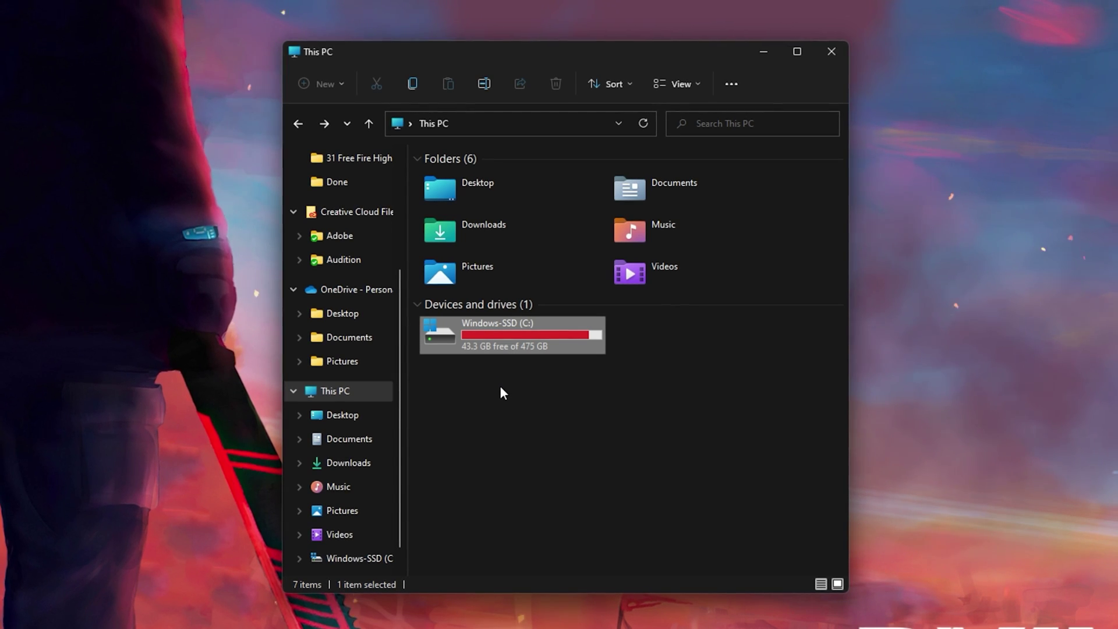
key(Return)
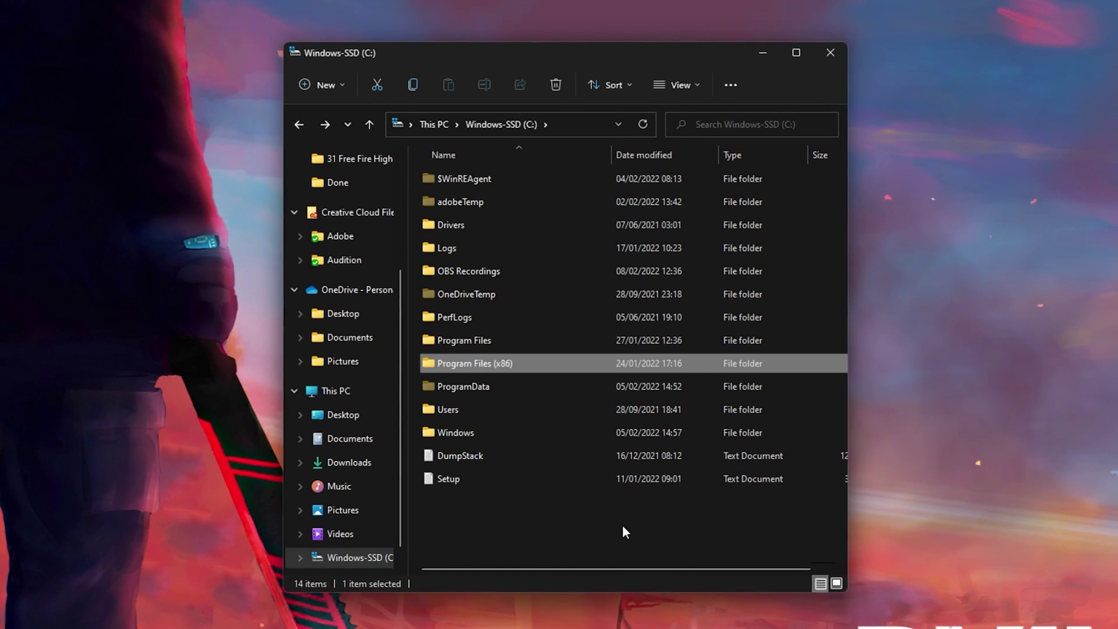
key(Return)
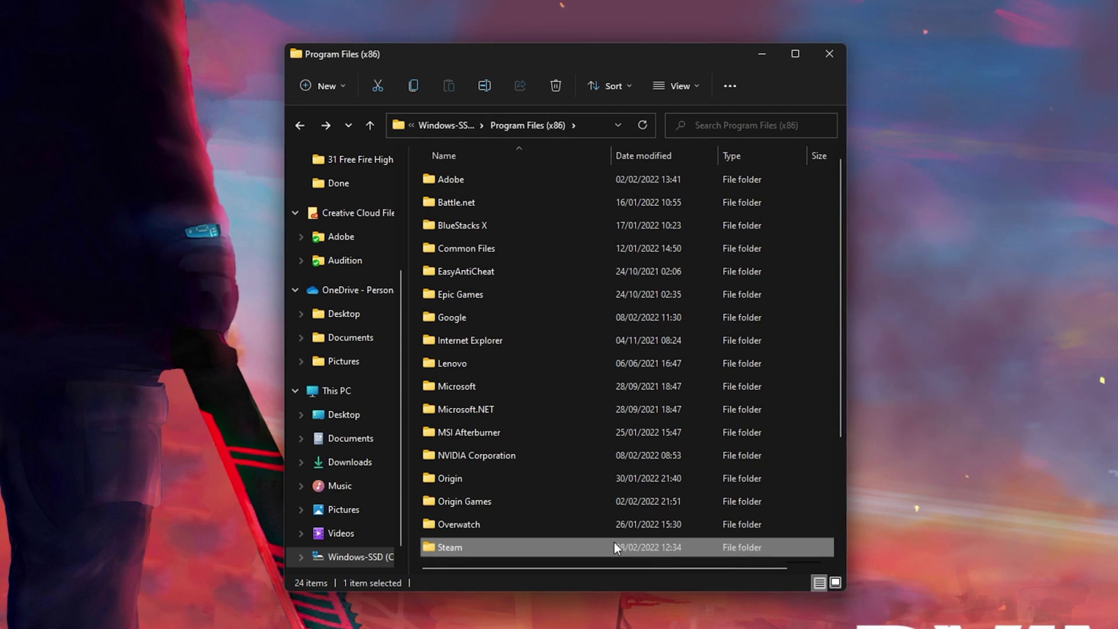
double_click(613, 542)
double_click(614, 542)
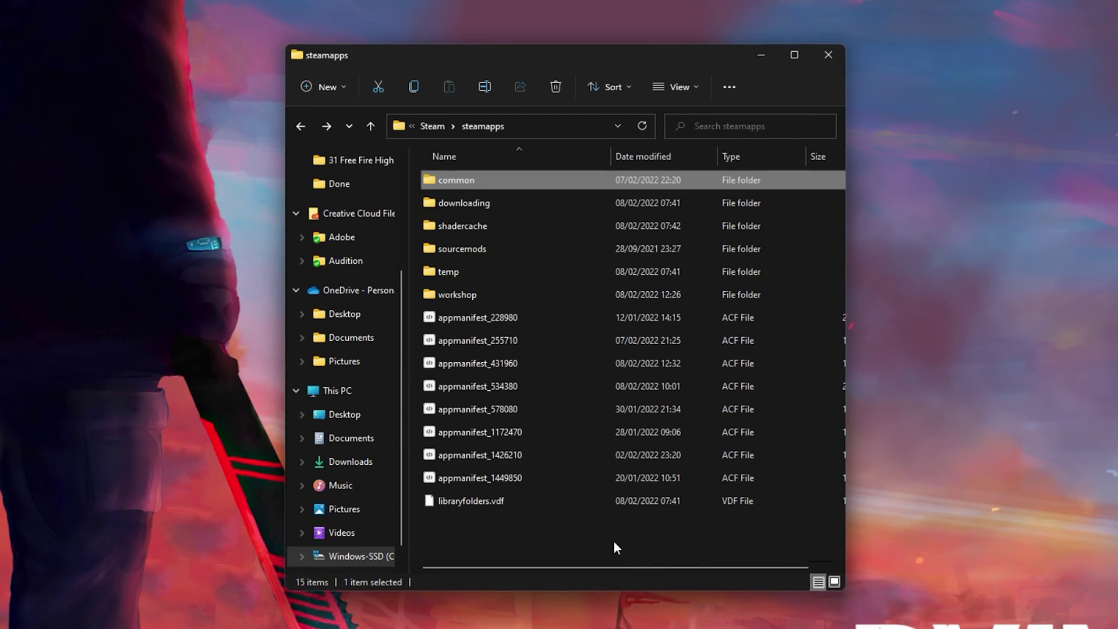
key(Return)
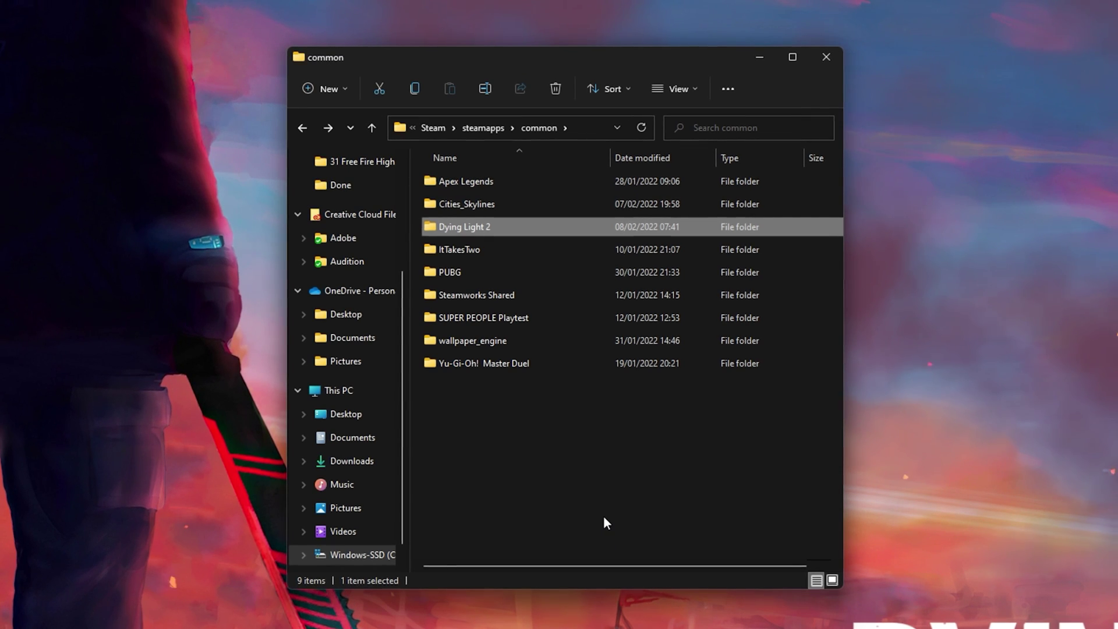
key(Return)
key(Return)
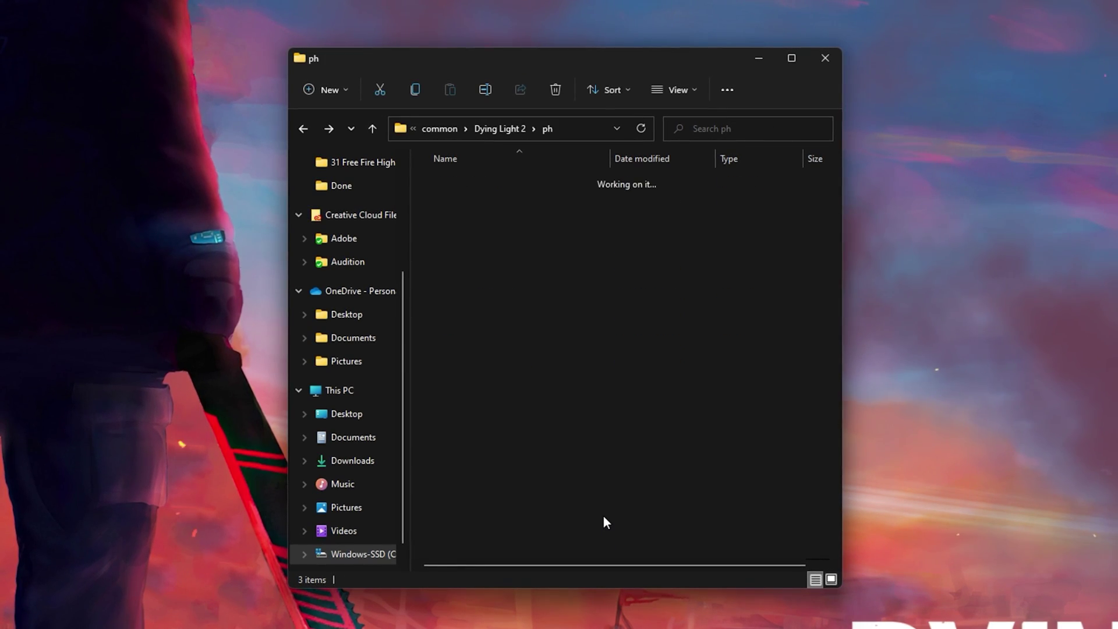
key(Return)
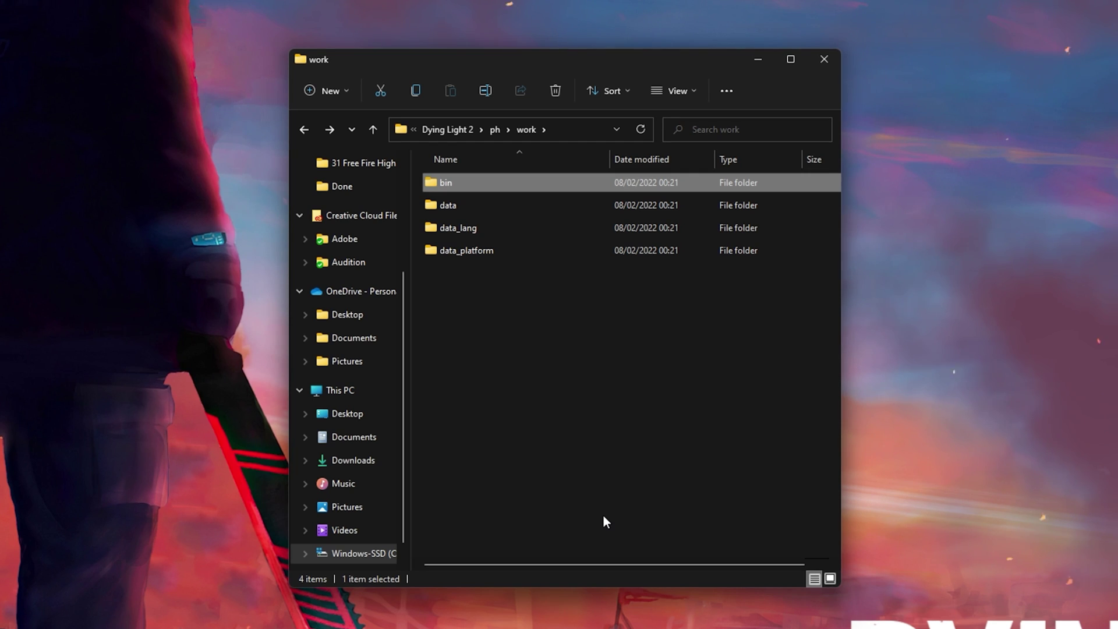
key(Return)
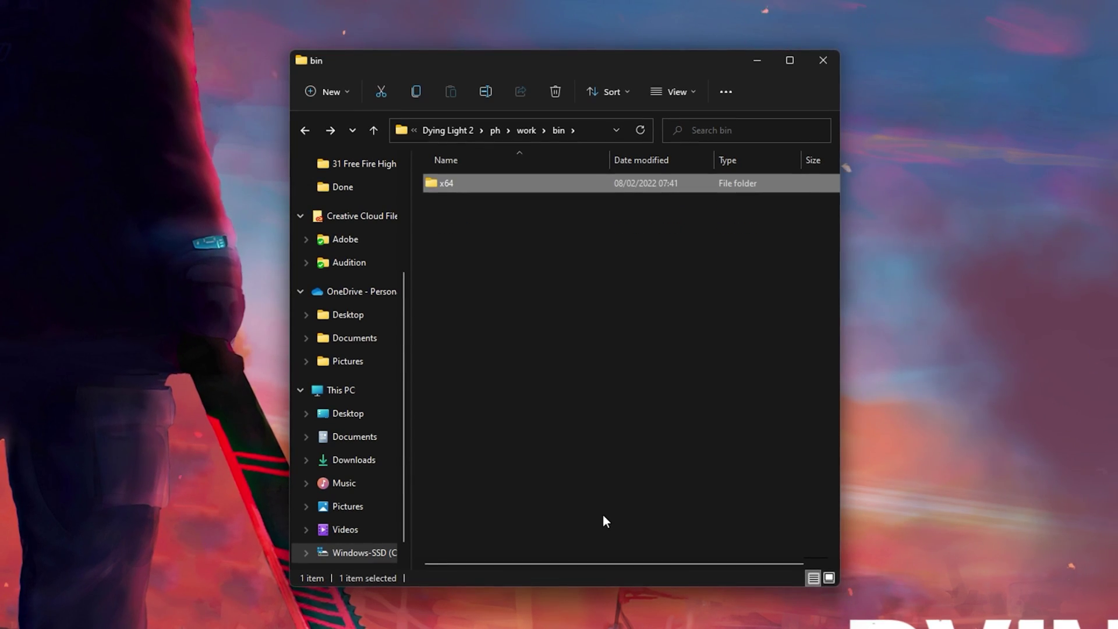
key(Return)
key(Down)
key(Down)
Step: Tick Disable full-screen optimisations in DyingLightGame_x64_rwdi's Compatibility properties and apply it
right_click(508, 225)
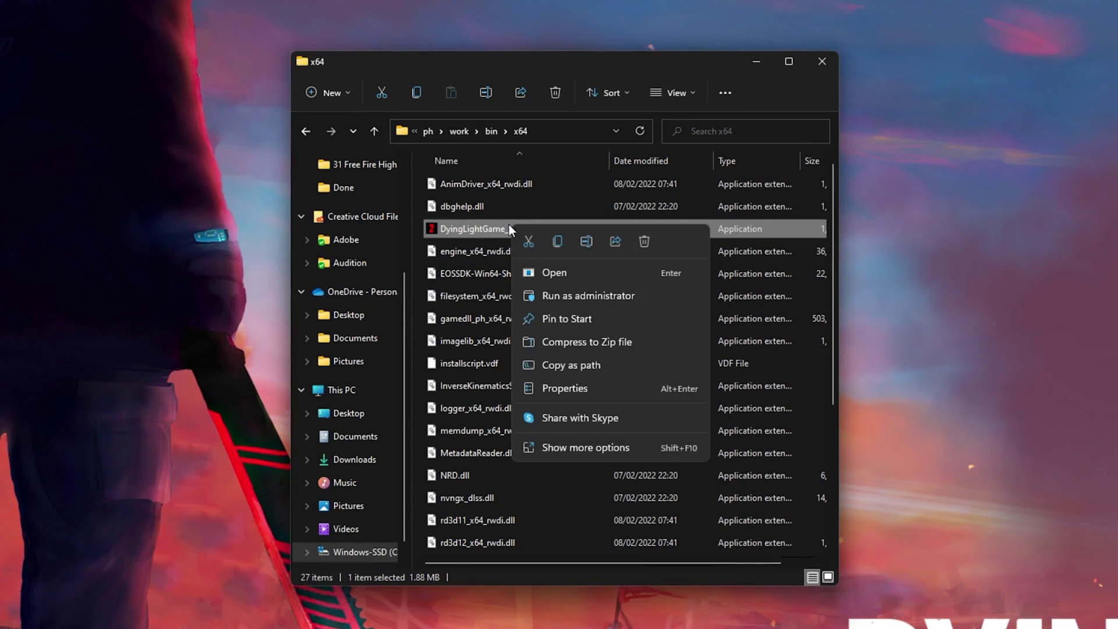
click(575, 389)
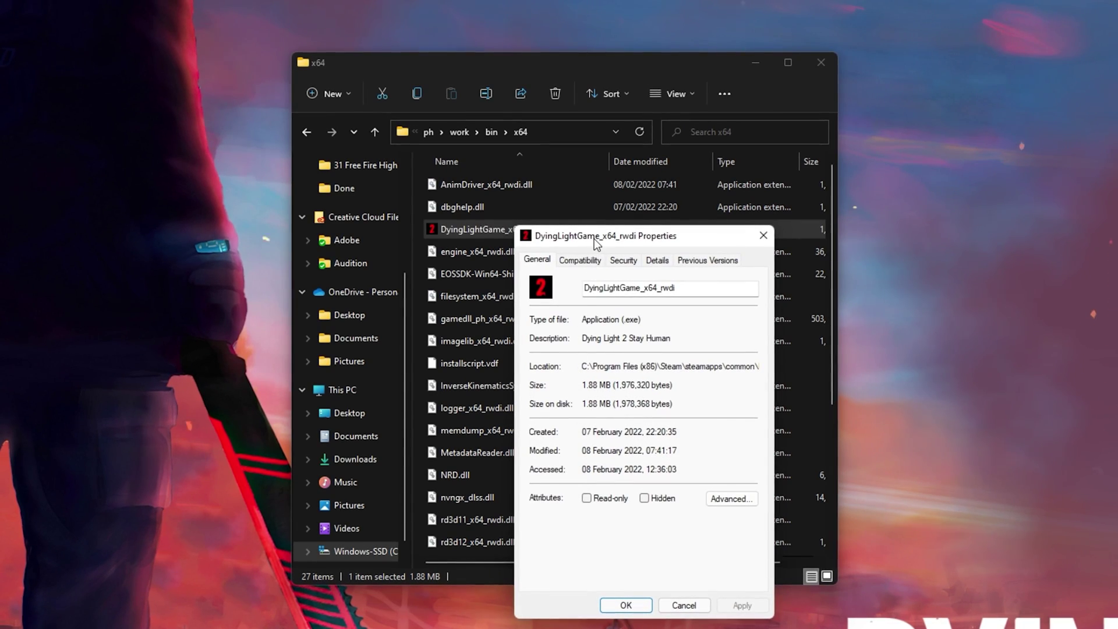
drag(582, 229, 459, 121)
click(819, 64)
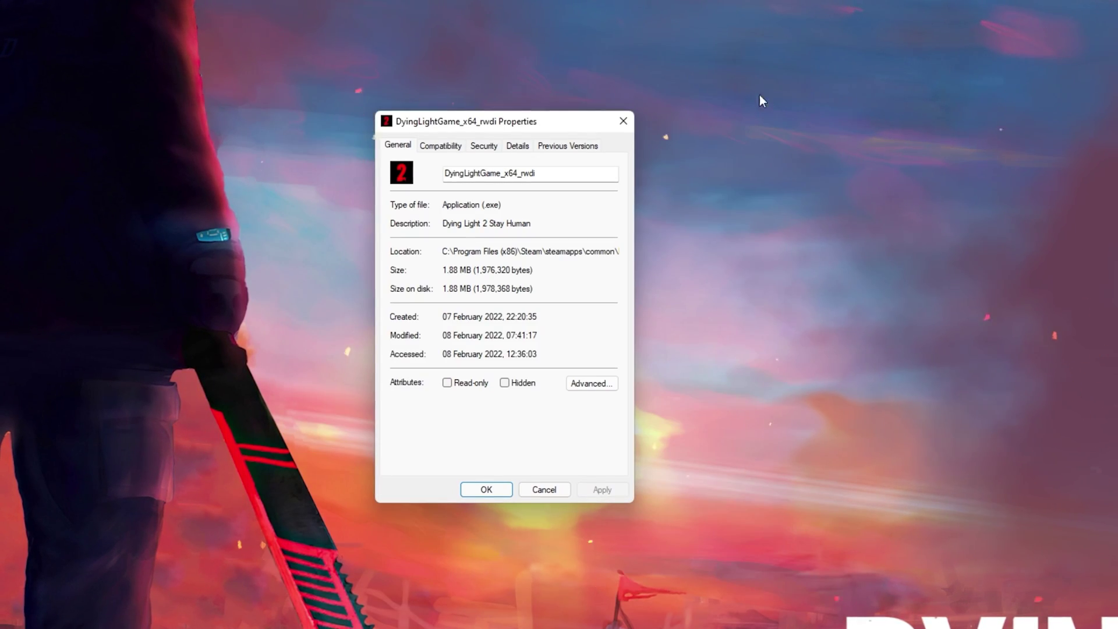
click(438, 146)
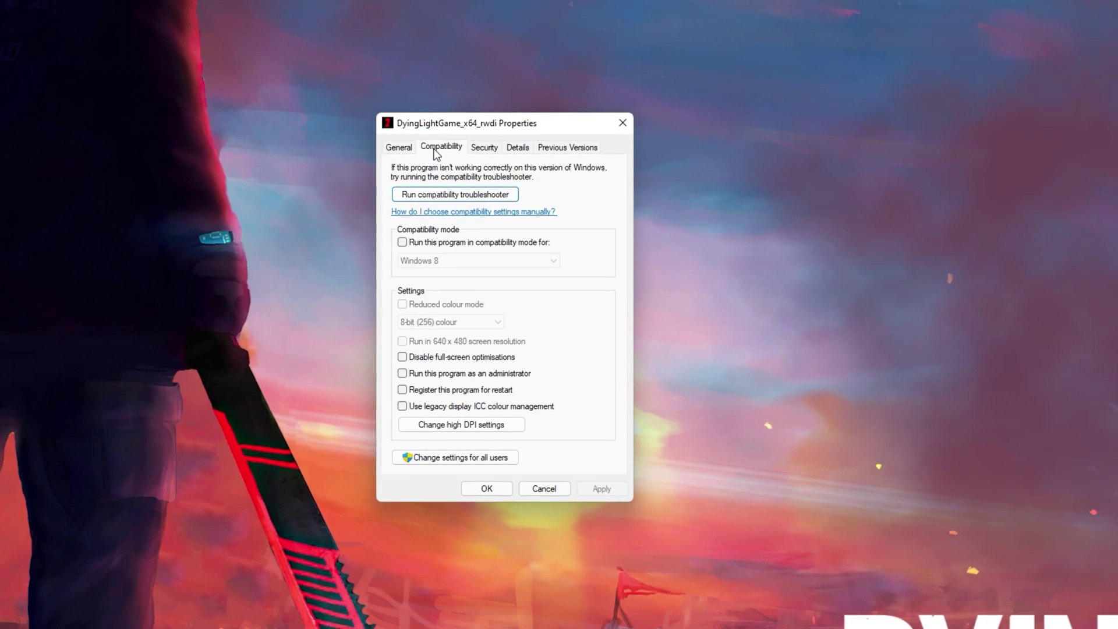
click(407, 357)
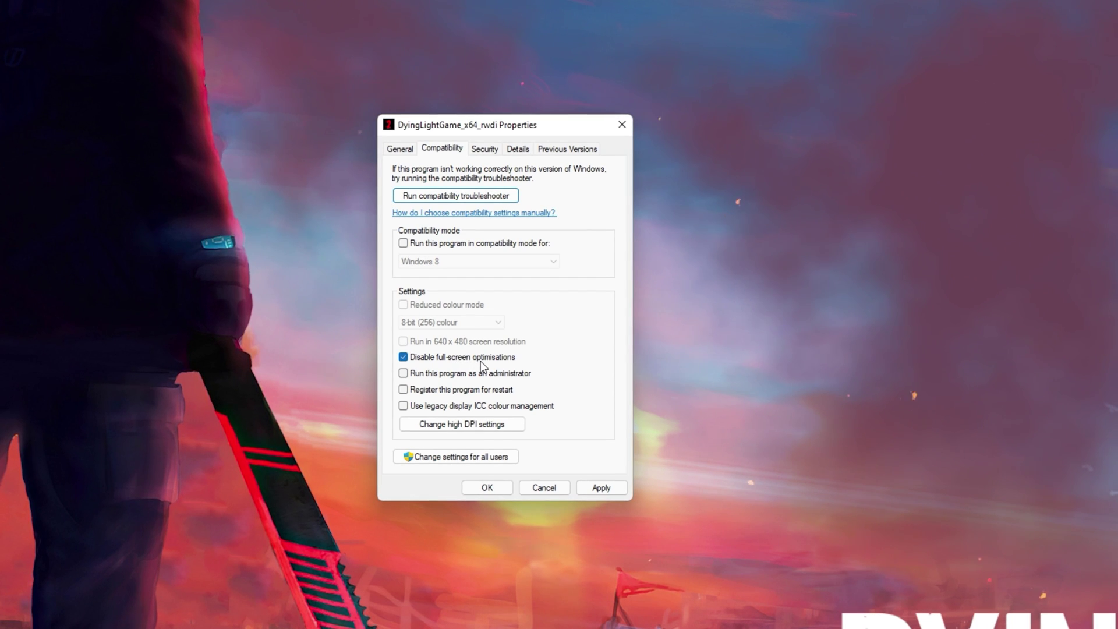
click(603, 487)
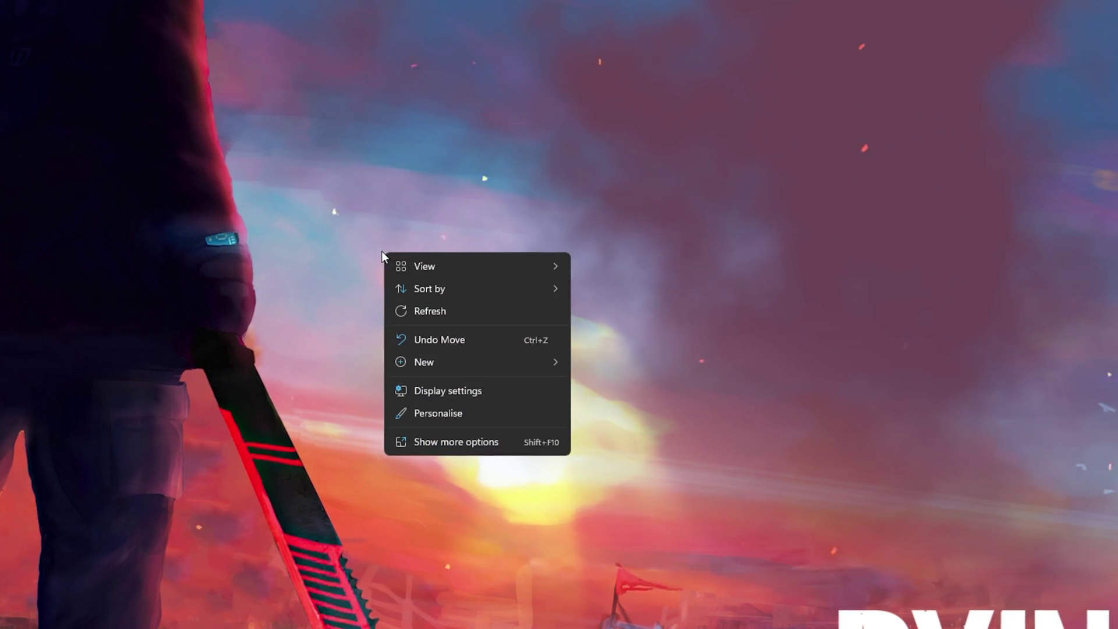
Step: Leave Display scale at 100% and check the 3440 × 1440 resolution in Display settings
click(505, 386)
scroll(440, 348, down, 6)
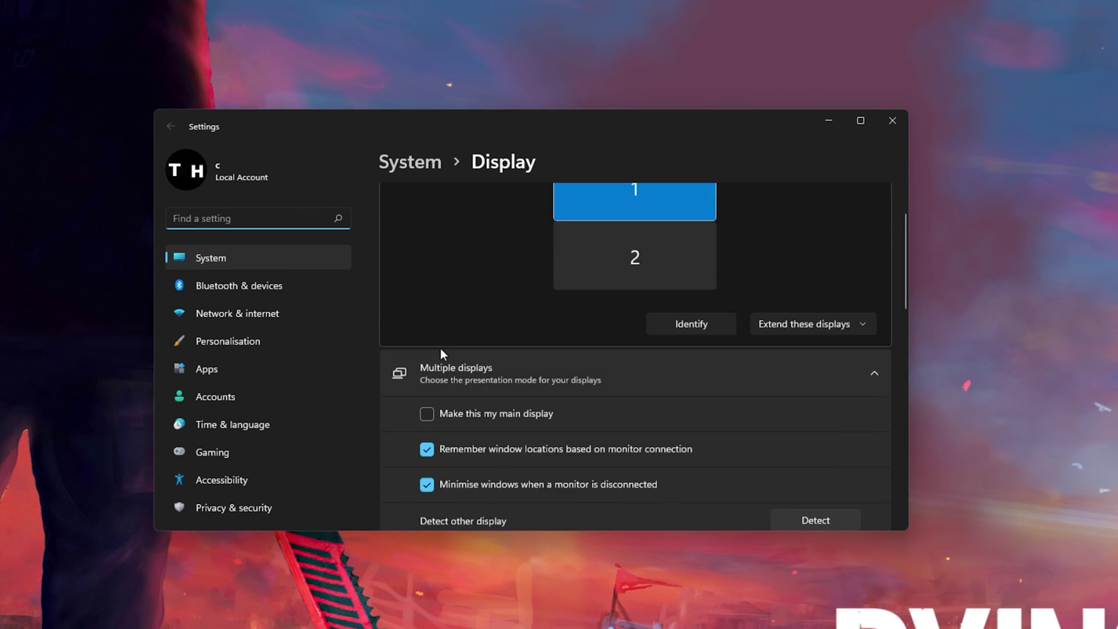
scroll(440, 349, down, 2)
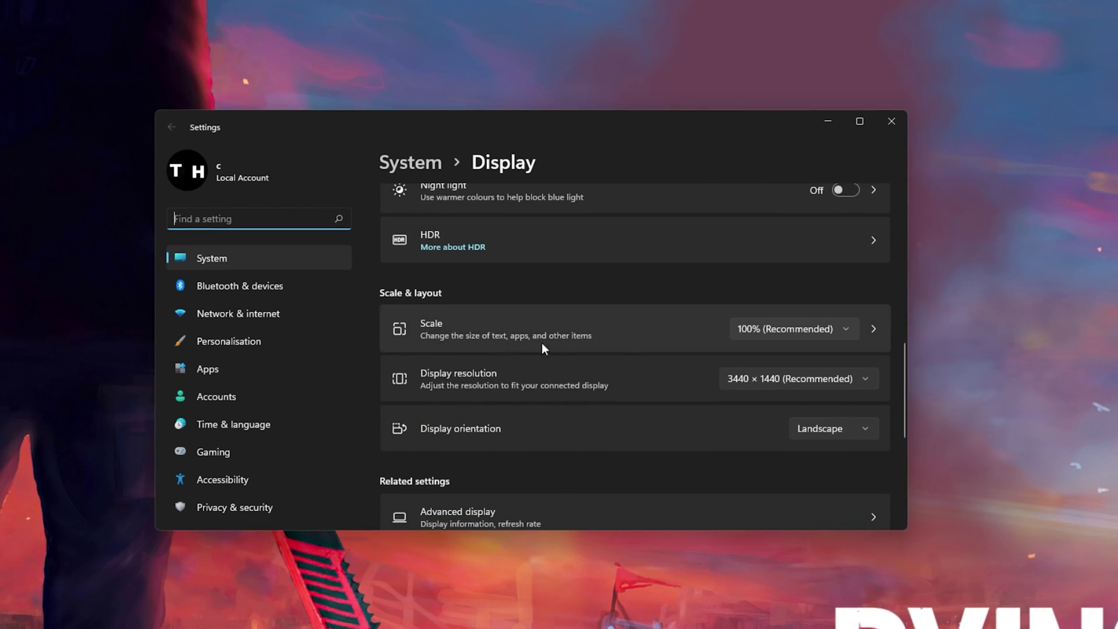
click(845, 327)
click(847, 327)
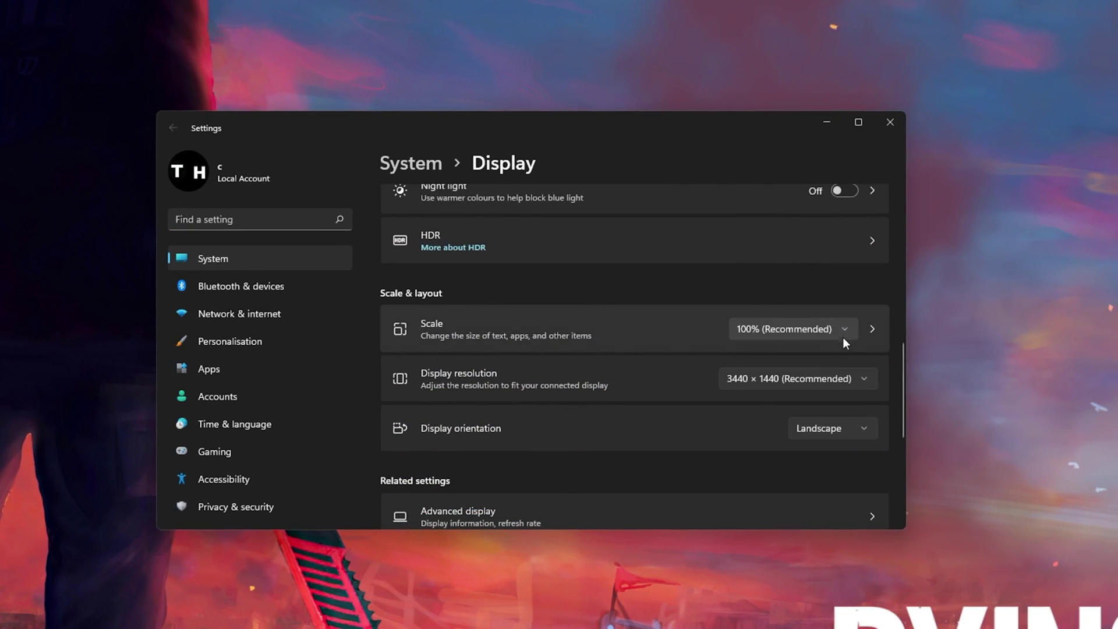
click(864, 379)
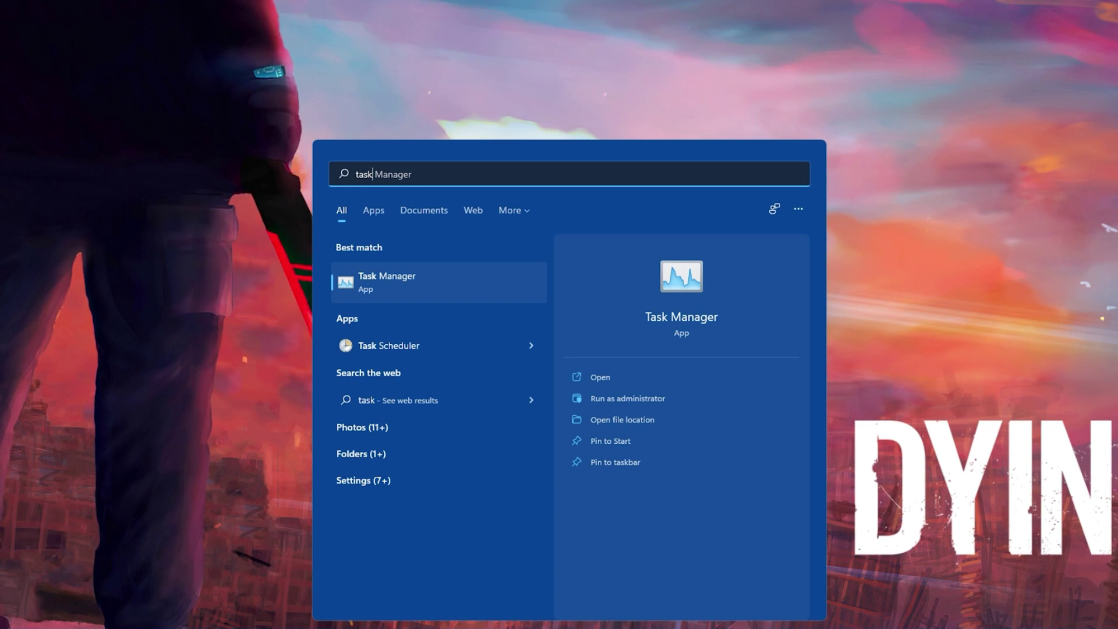
Step: Launch Task Manager and bring up the actions for the Core Sync (32 bit) process
key(Return)
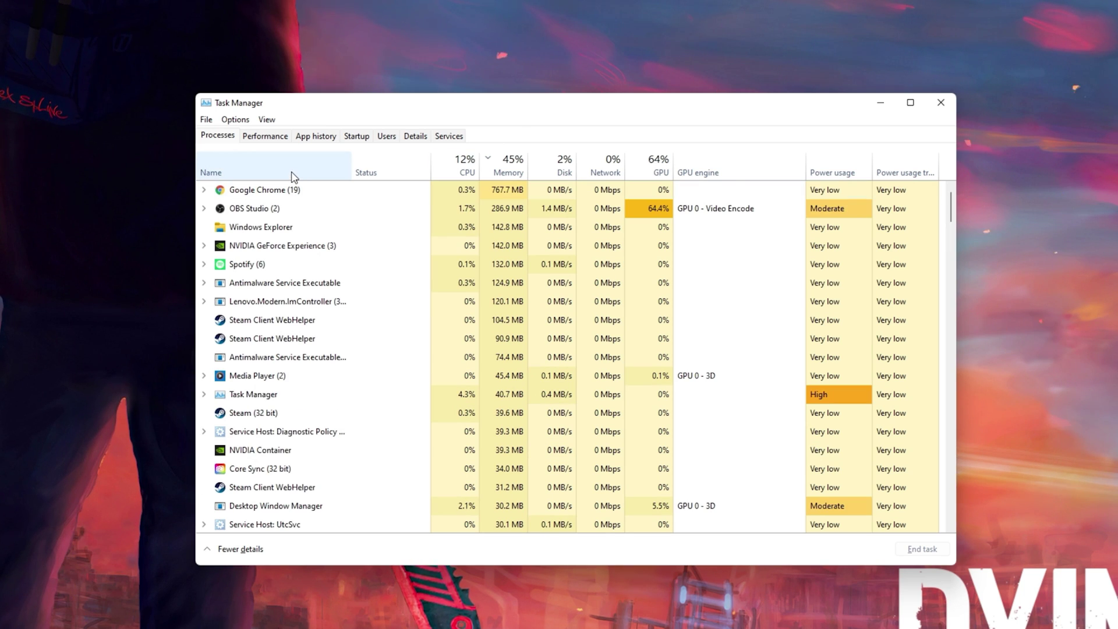
click(296, 247)
key(c)
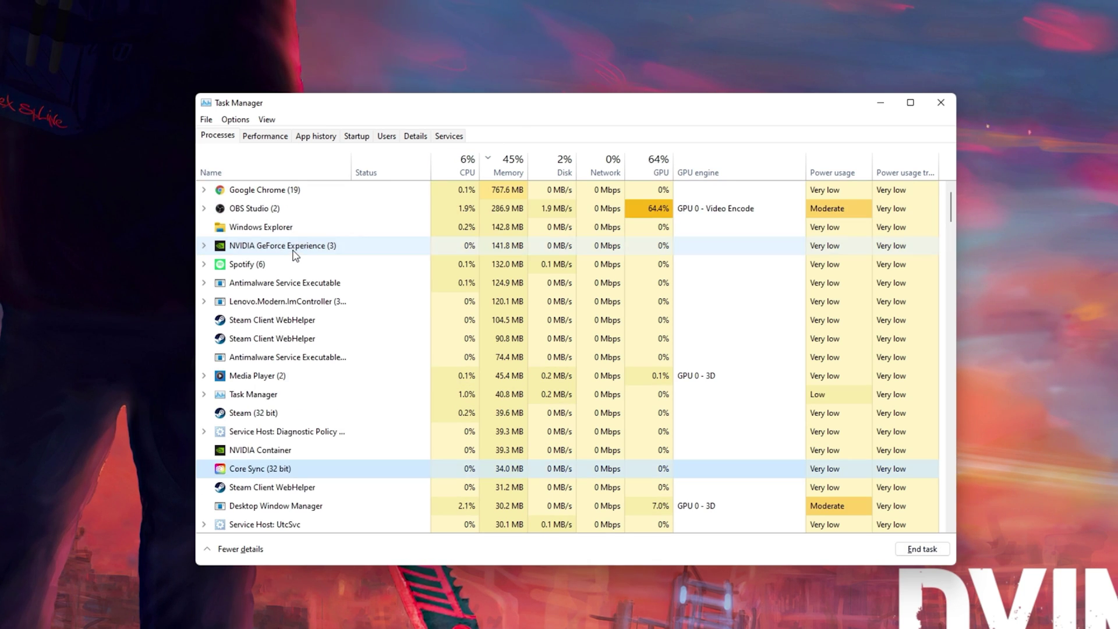
scroll(296, 255, down, 2)
right_click(331, 413)
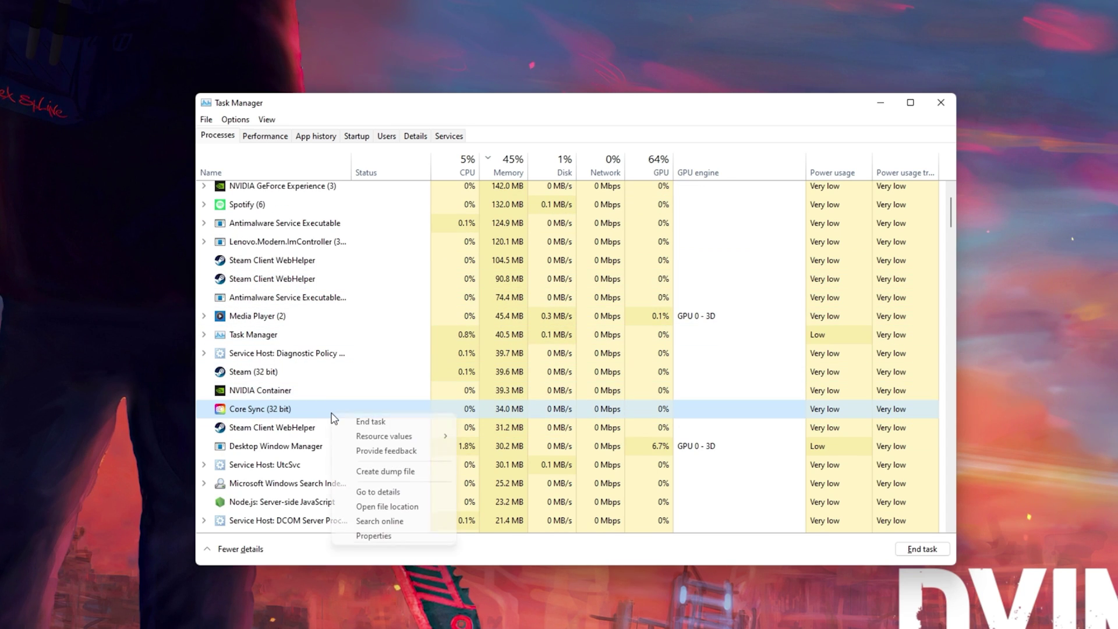
Step: Review other background processes such as NVIDIA Container, Steam Client WebHelper and CCXProcess
click(314, 372)
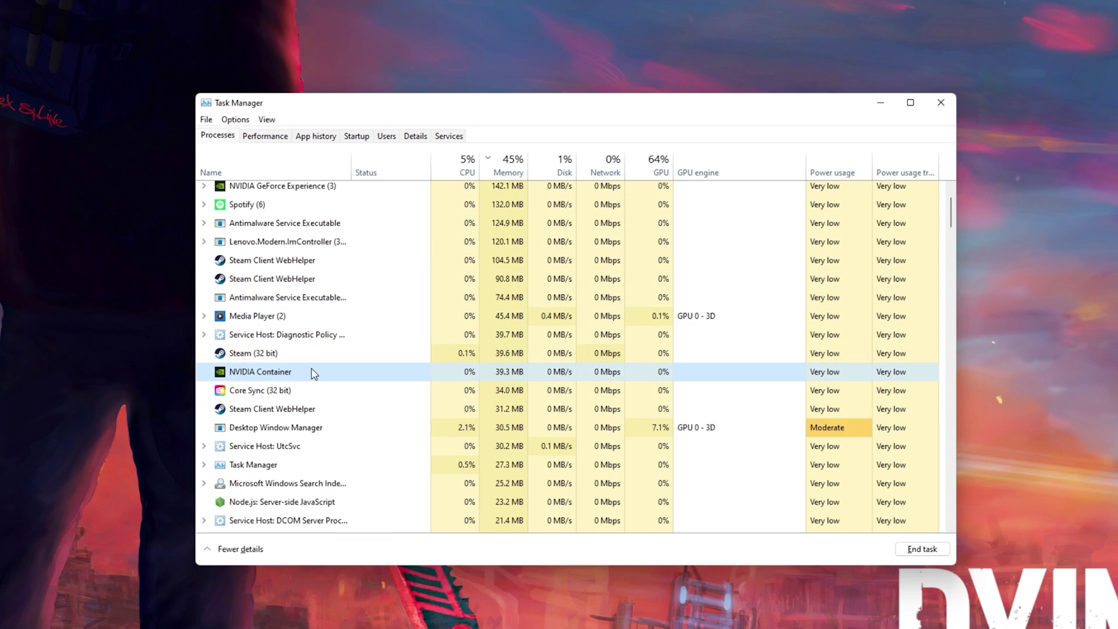
scroll(314, 372, up, 1)
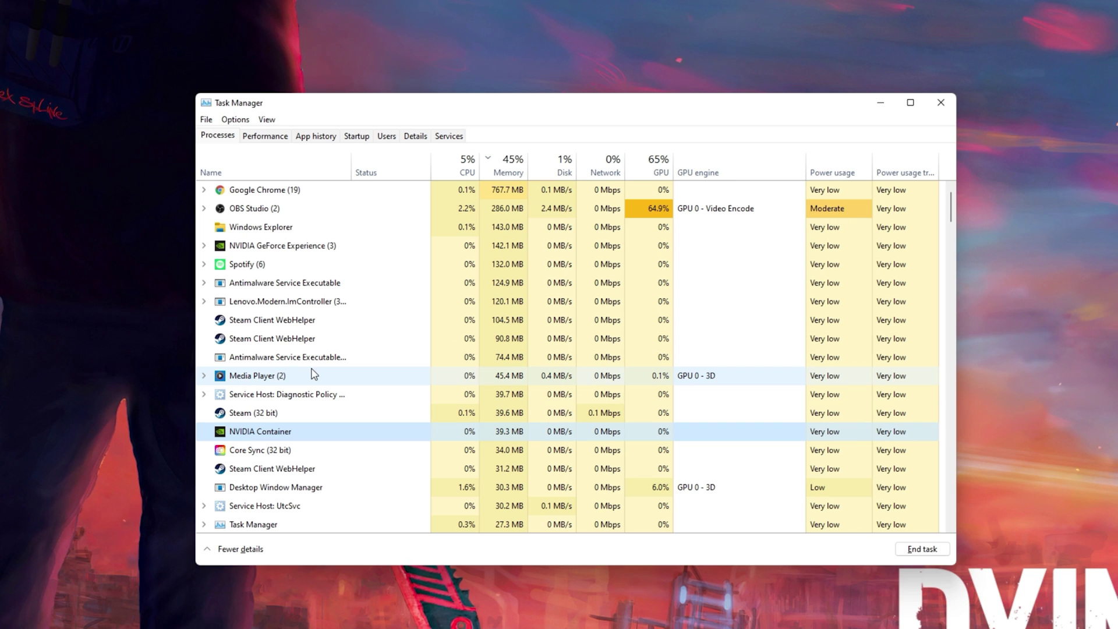
click(305, 472)
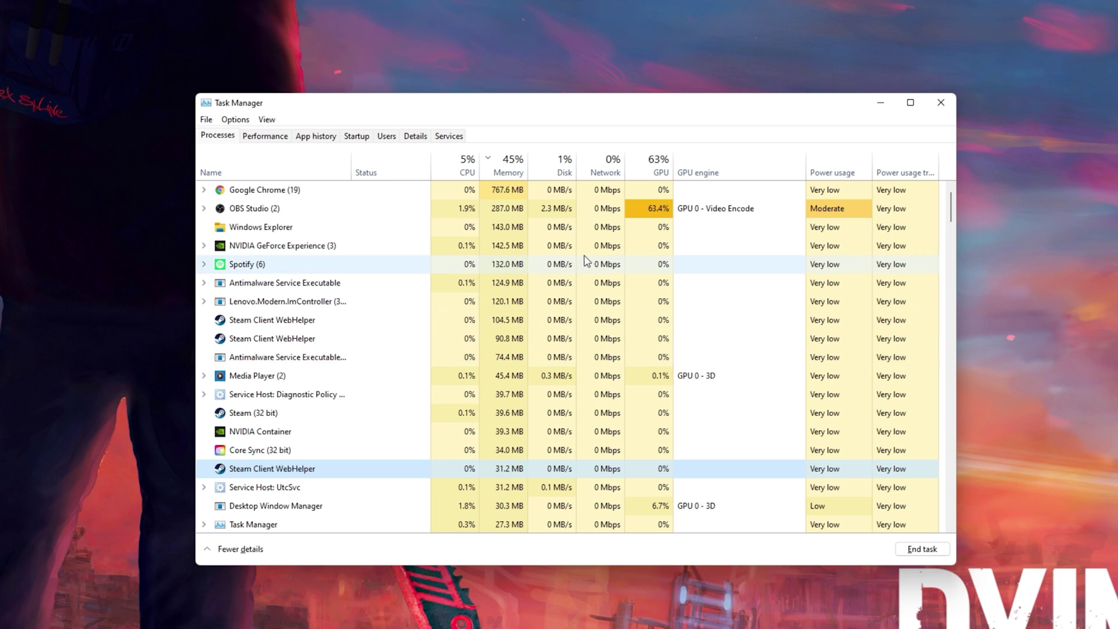
key(Up)
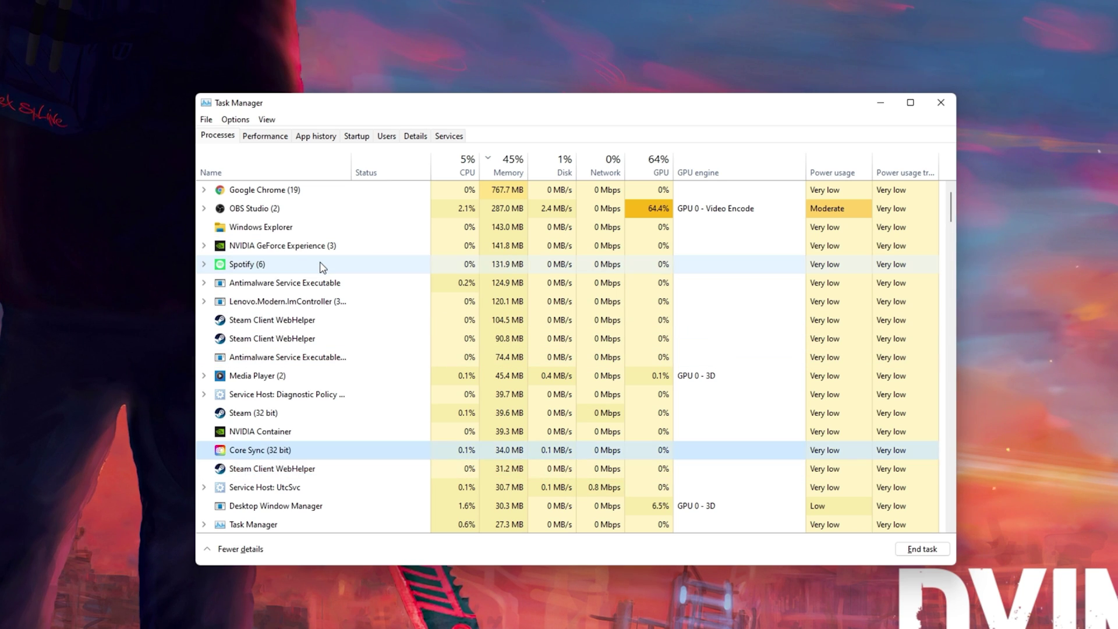
key(Page_Down)
key(Page_Down)
key(Page_Down)
scroll(322, 267, down, 3)
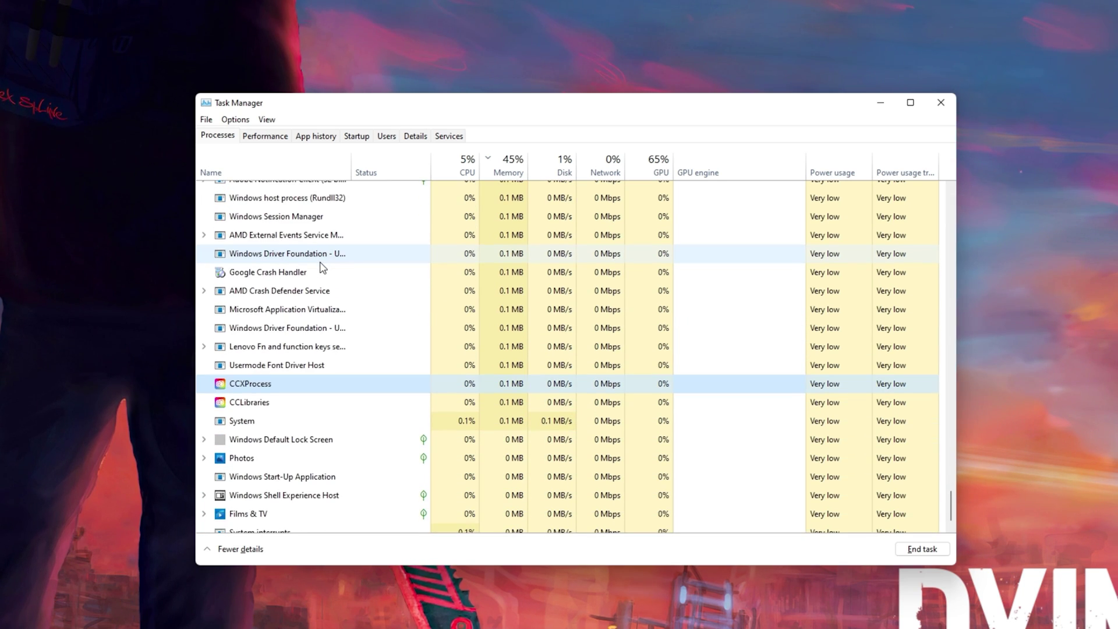
scroll(322, 267, up, 3)
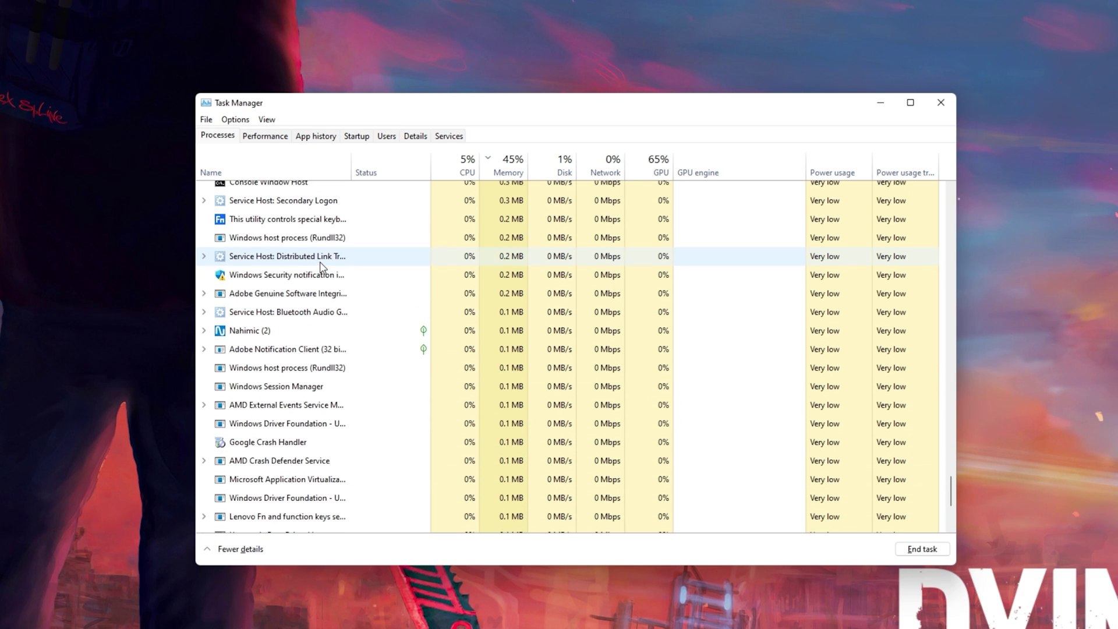
scroll(322, 268, up, 2)
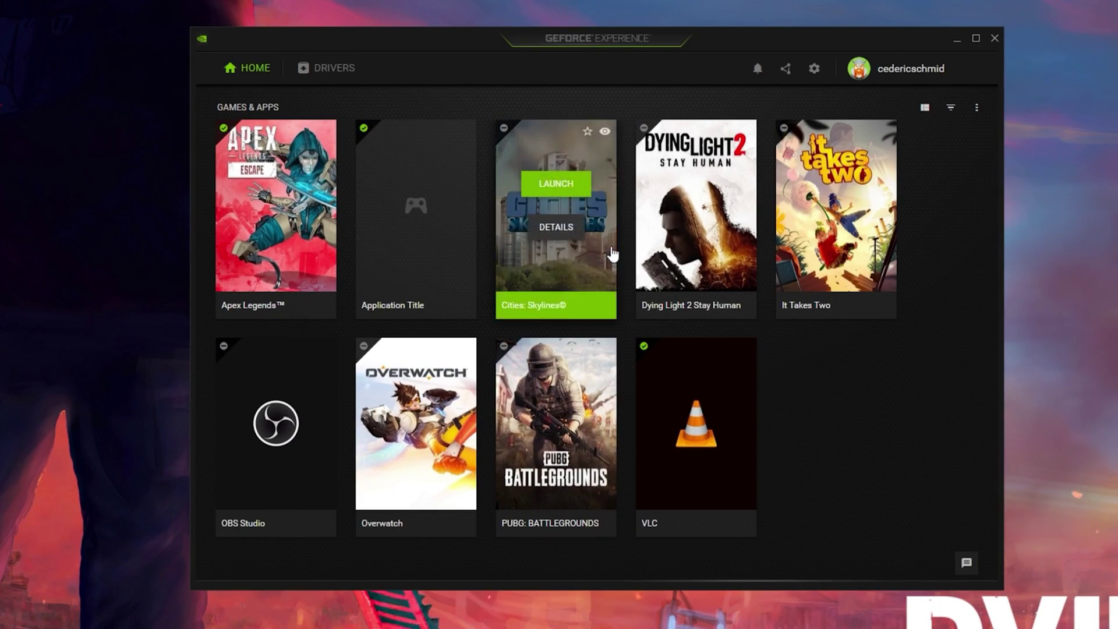
Step: Show the GeForce Experience Drivers page offering Game Ready Driver 511.65
click(348, 75)
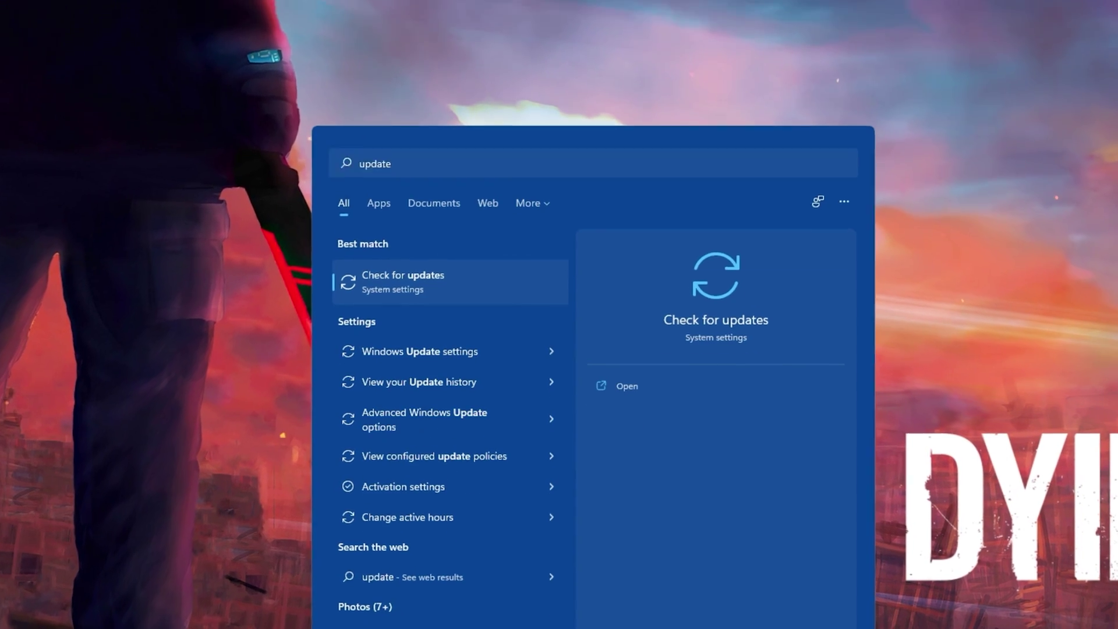
Step: Open Windows Update from the search results and run Check for updates
key(Return)
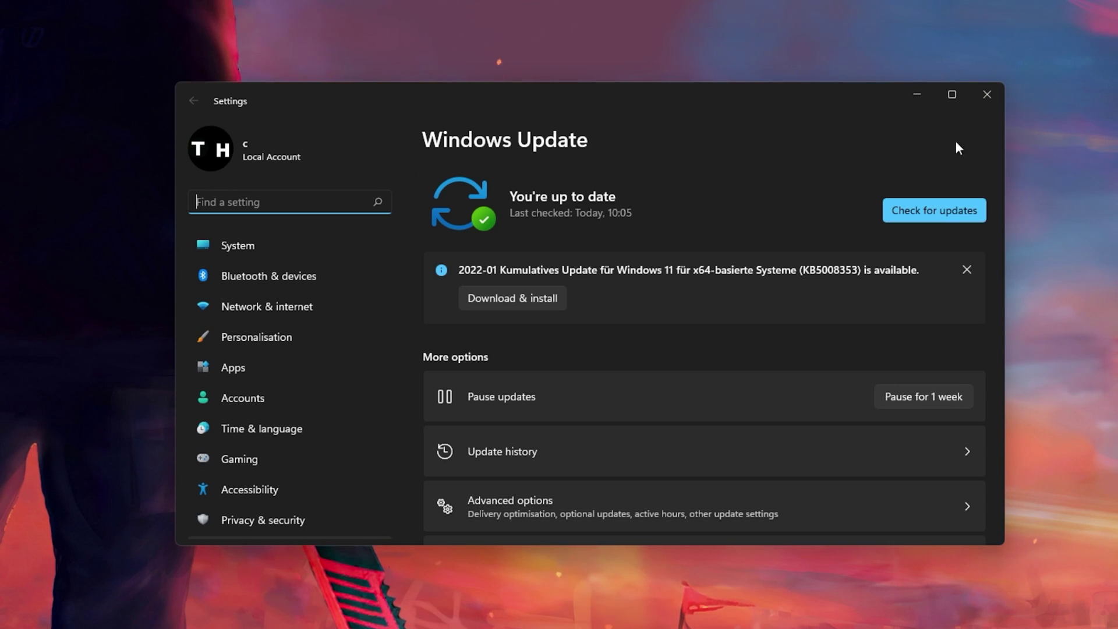
click(920, 220)
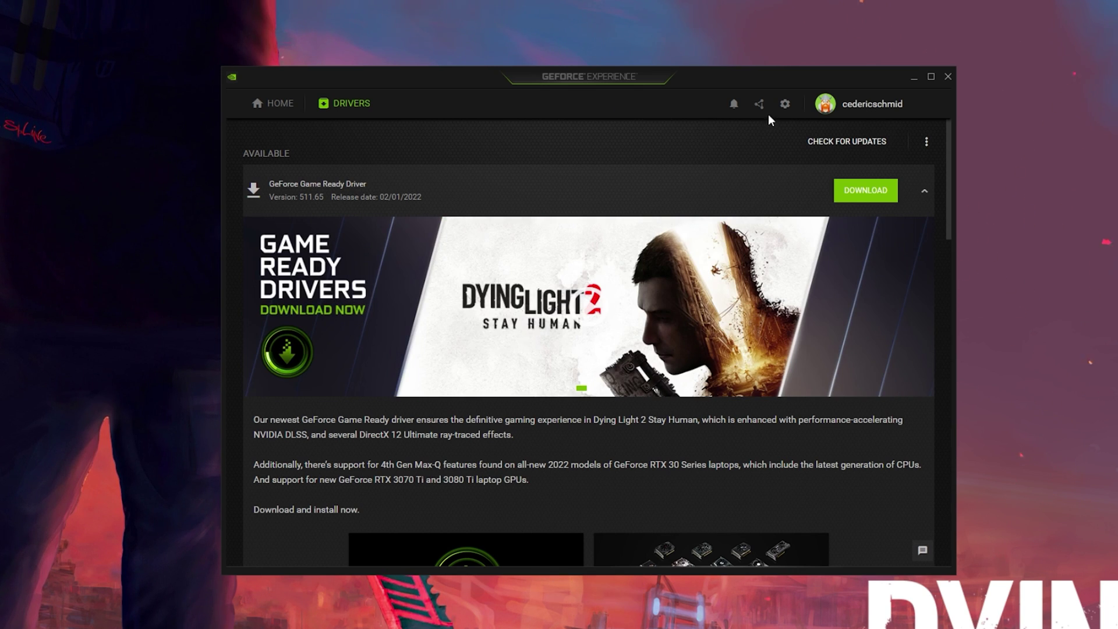
Step: Bring up GeForce Experience's General settings, with Image Scaling on at 77% and sharpen 19
click(785, 106)
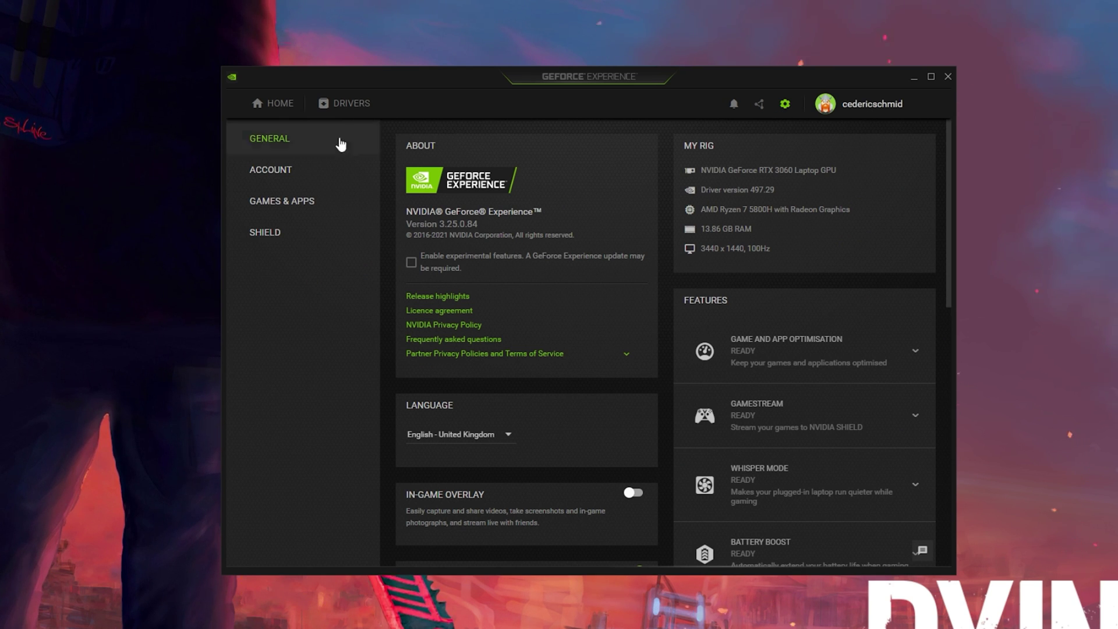
scroll(659, 294, down, 5)
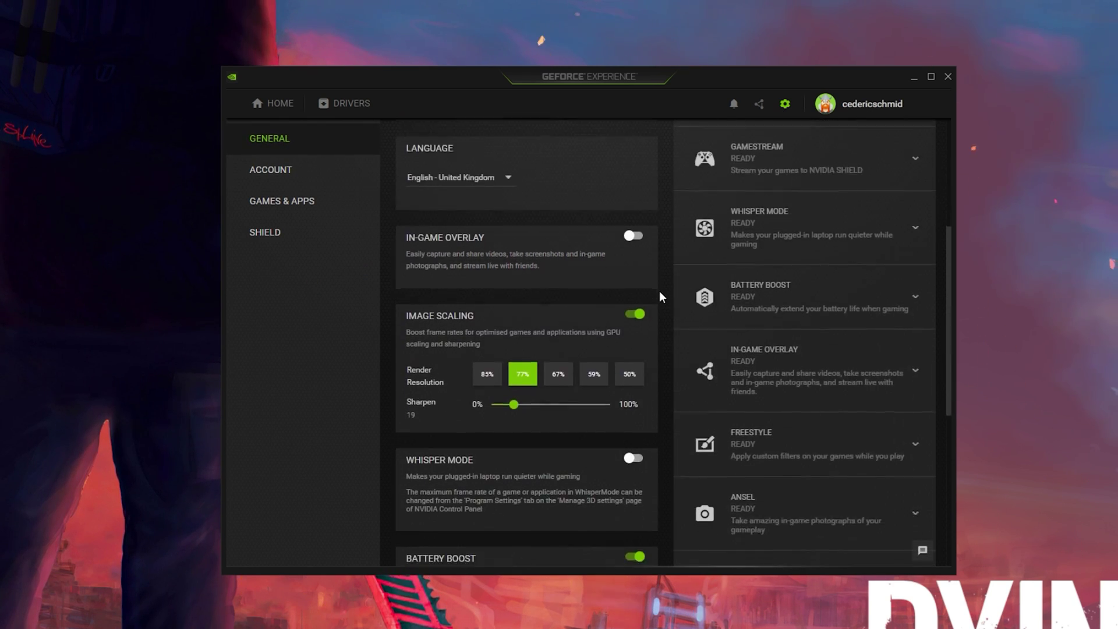